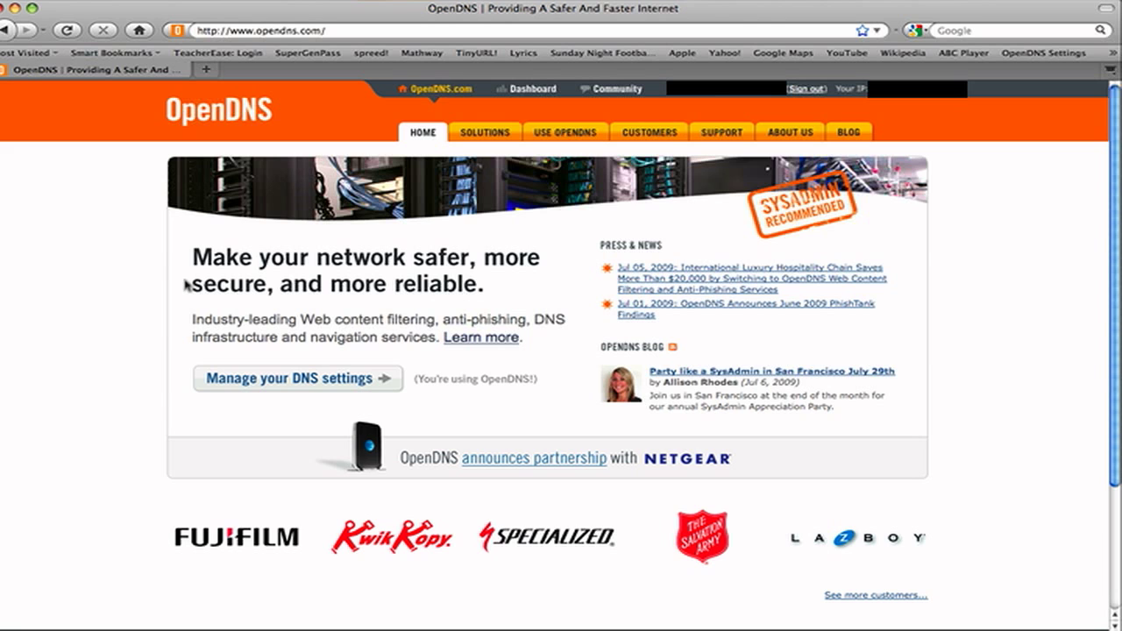
Go from Learn more to the Home Network page and browse its Parental Controls, Customization and Shortcuts features
left_click(481, 339)
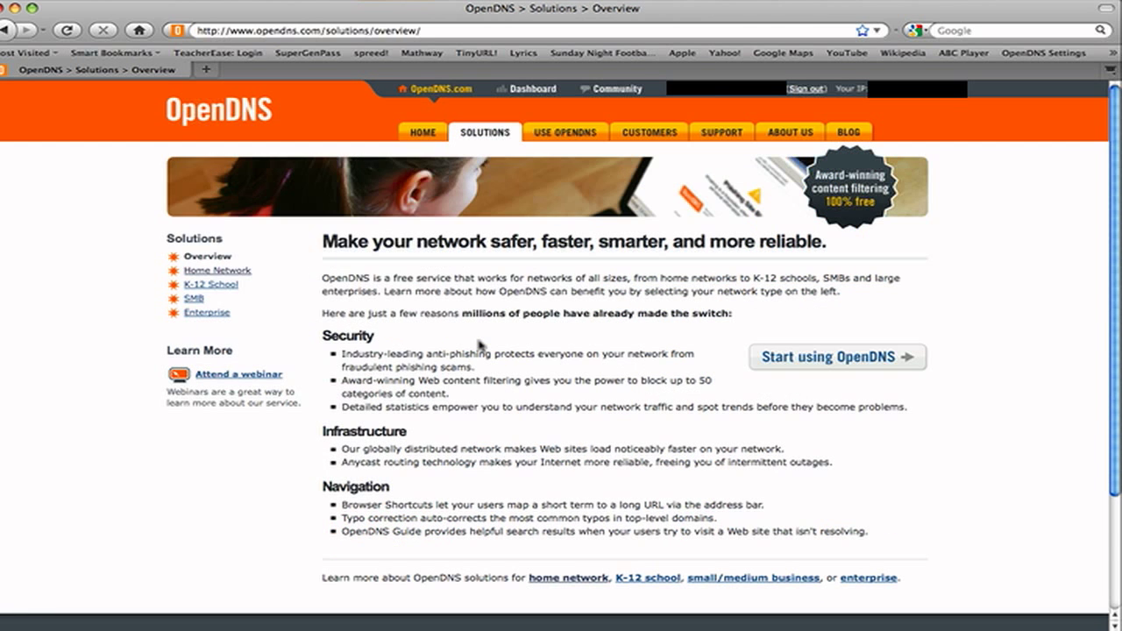
left_click(246, 271)
scroll(357, 285, "down", 3)
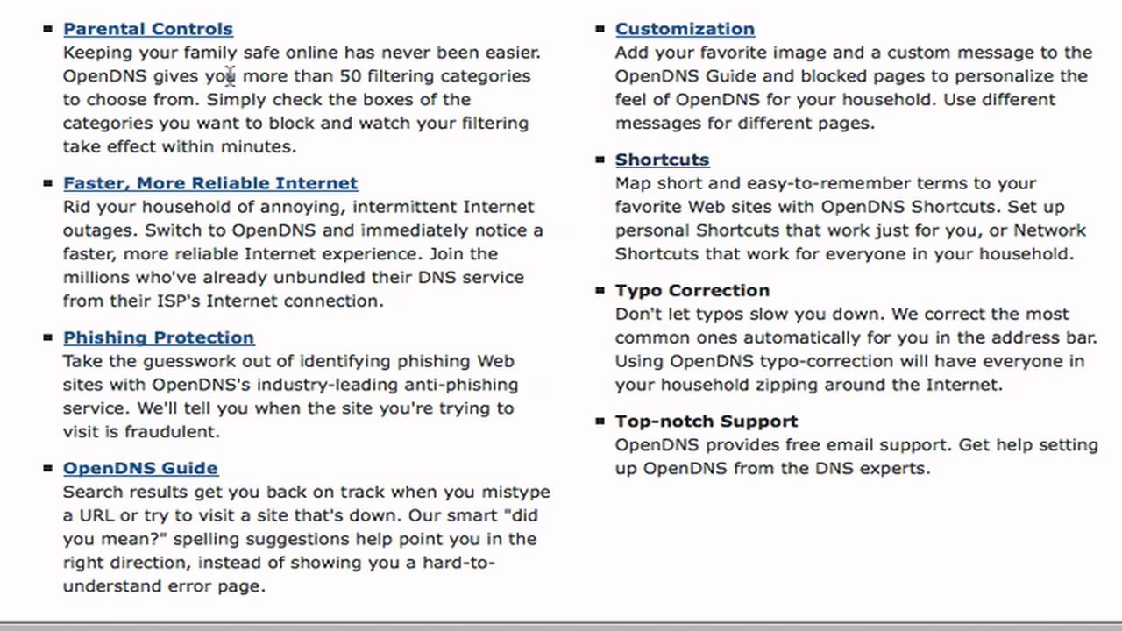
scroll(231, 77, "up", 3)
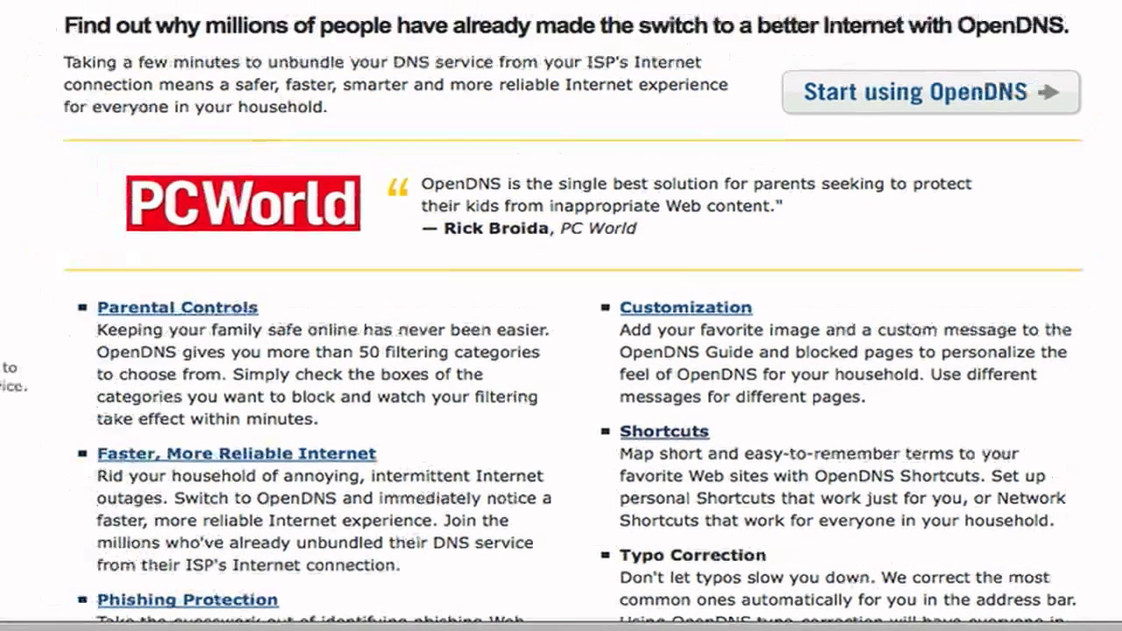
Visit the Use OpenDNS setup steps page, then go to the account Dashboard
left_click(579, 119)
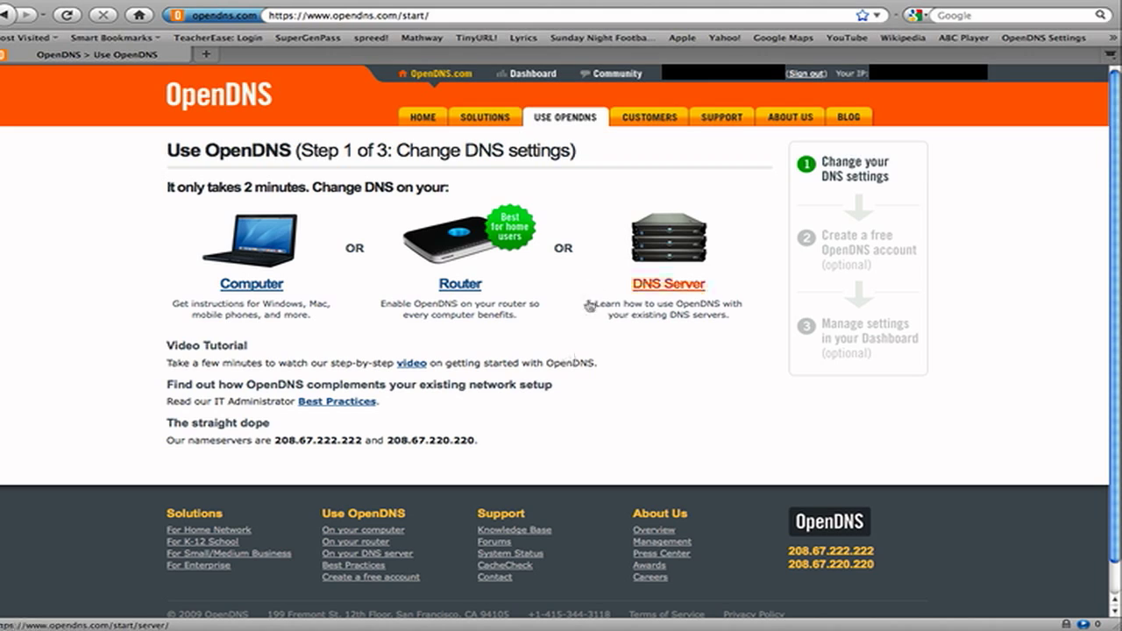
left_click(530, 75)
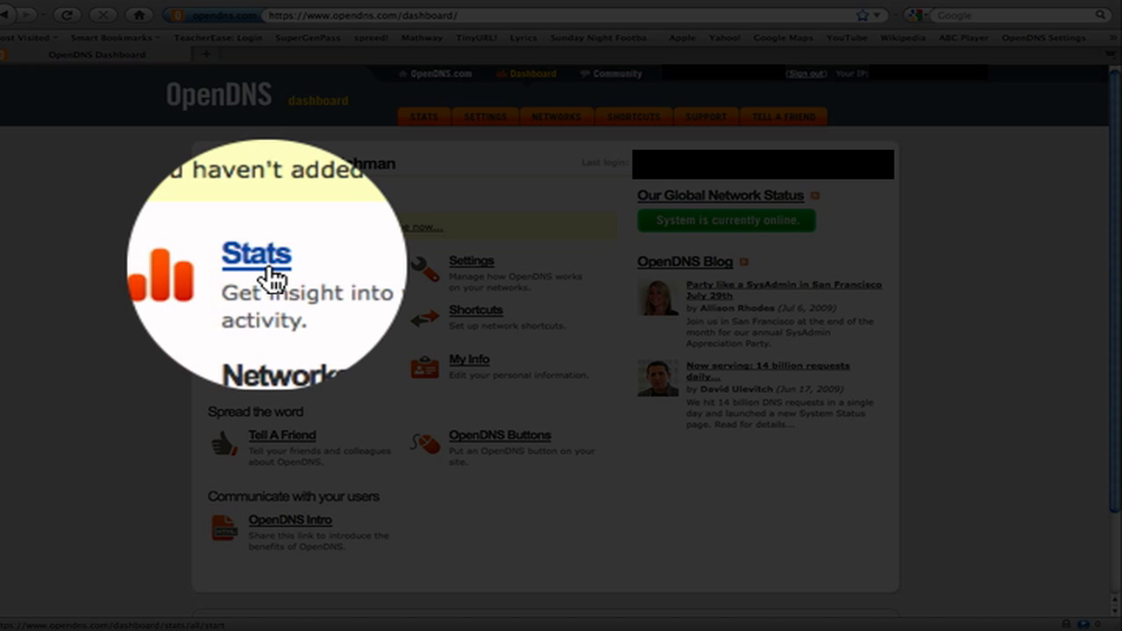
left_click(268, 268)
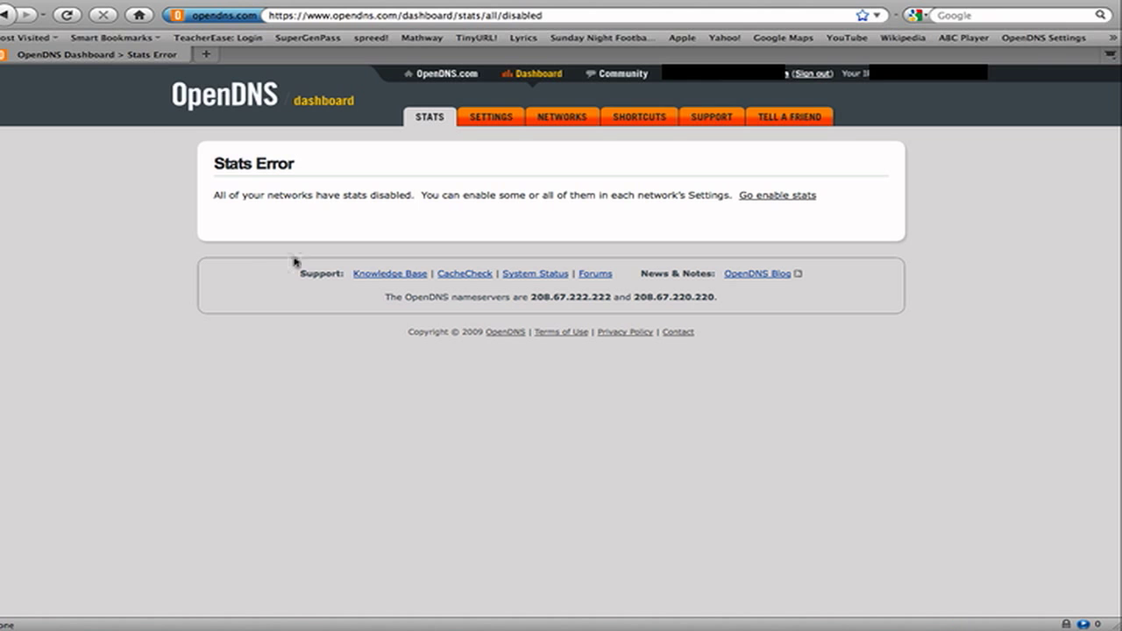
key("BackSpace")
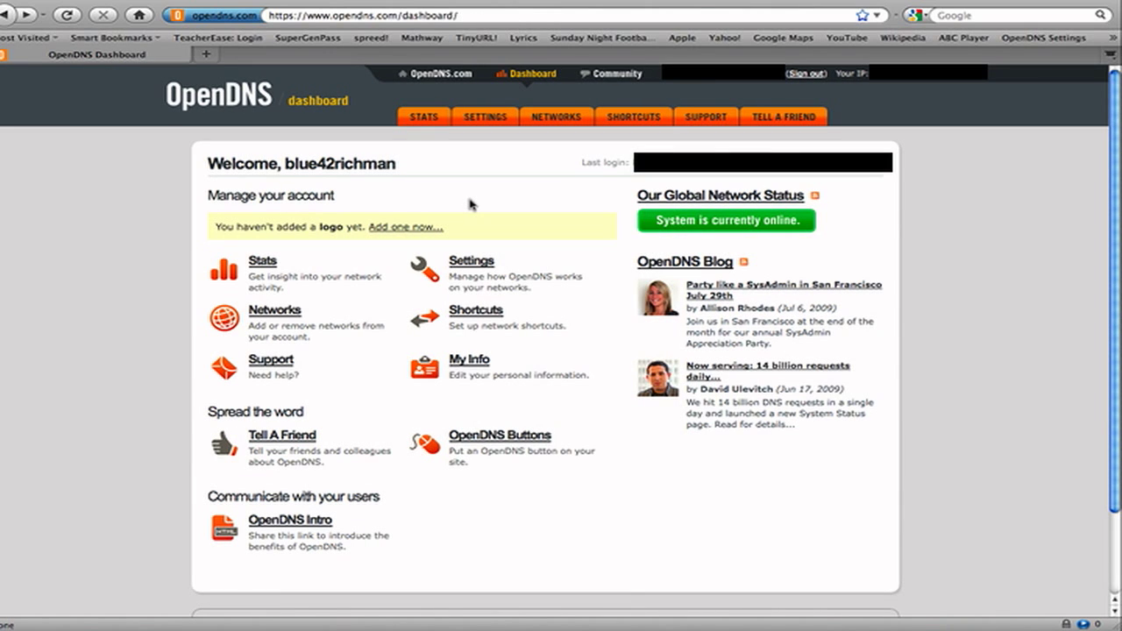
left_click(282, 311)
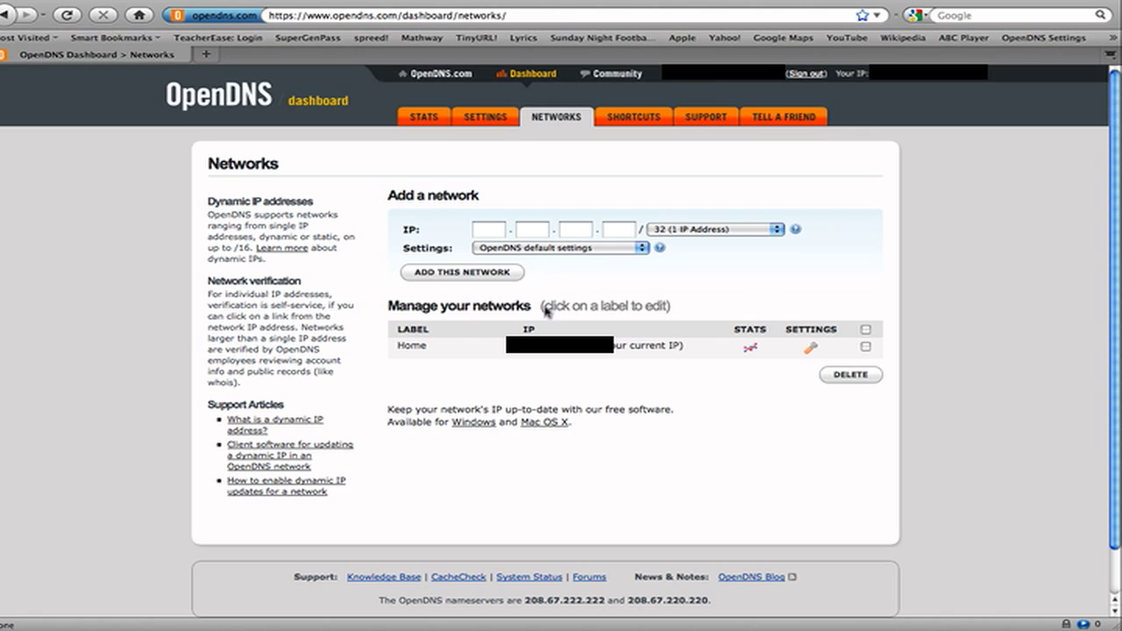
key("super+bracketleft")
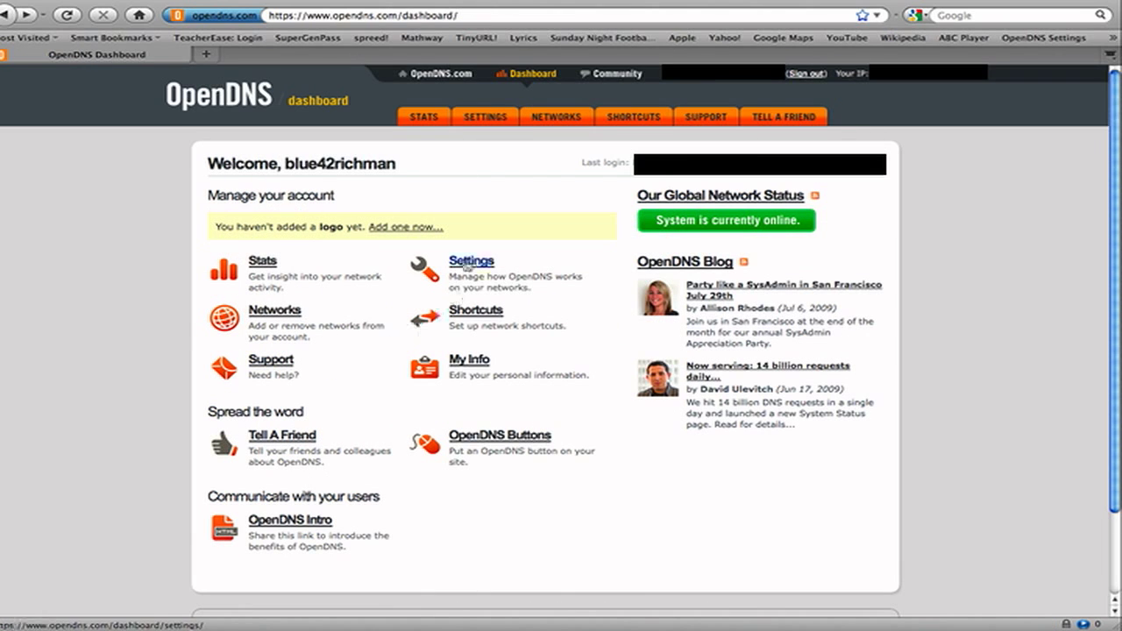
View the saved Shortcuts, then enter the yt shortcut in a new tab to load the YouTube channel
left_click(478, 309)
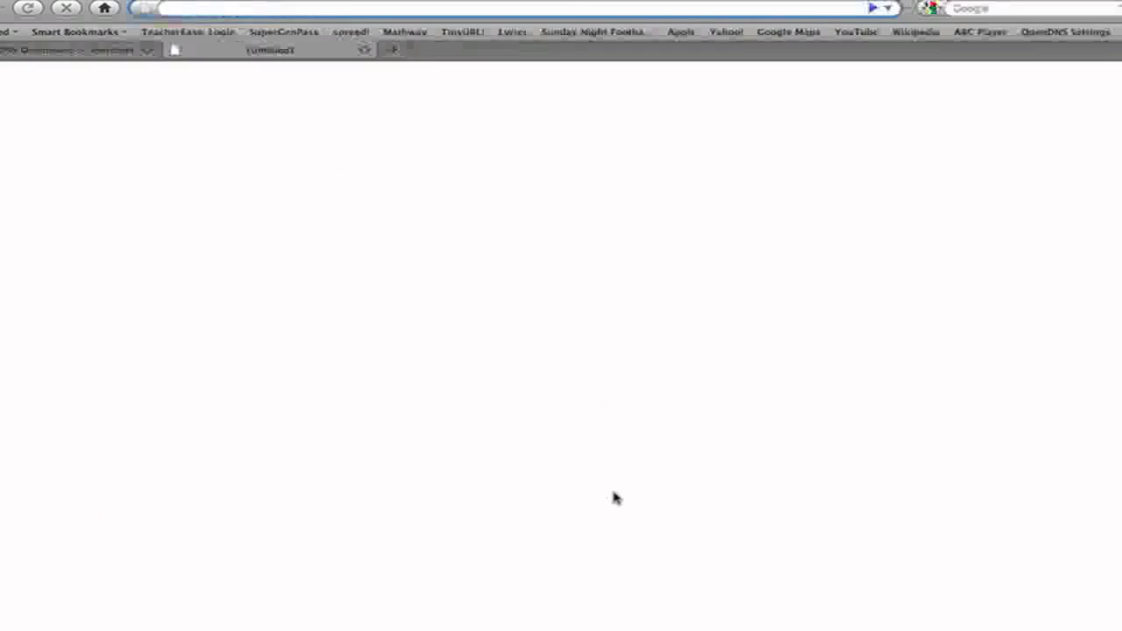
type("yt")
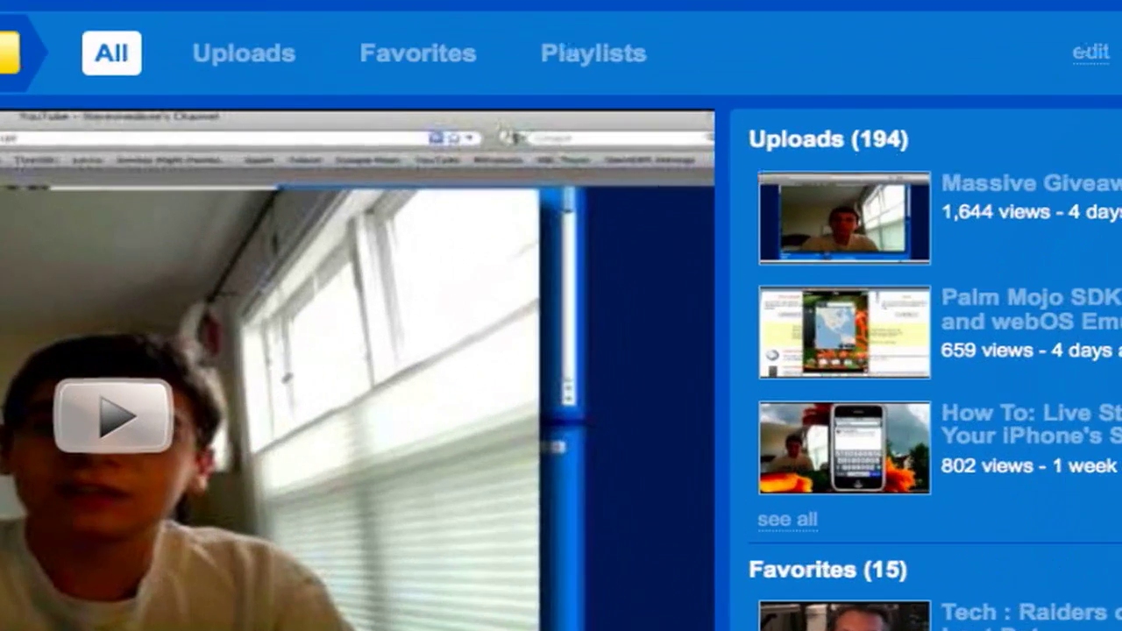
Close the YouTube tab and go back to the OpenDNS Dashboard page
left_click(383, 71)
left_click(806, 257)
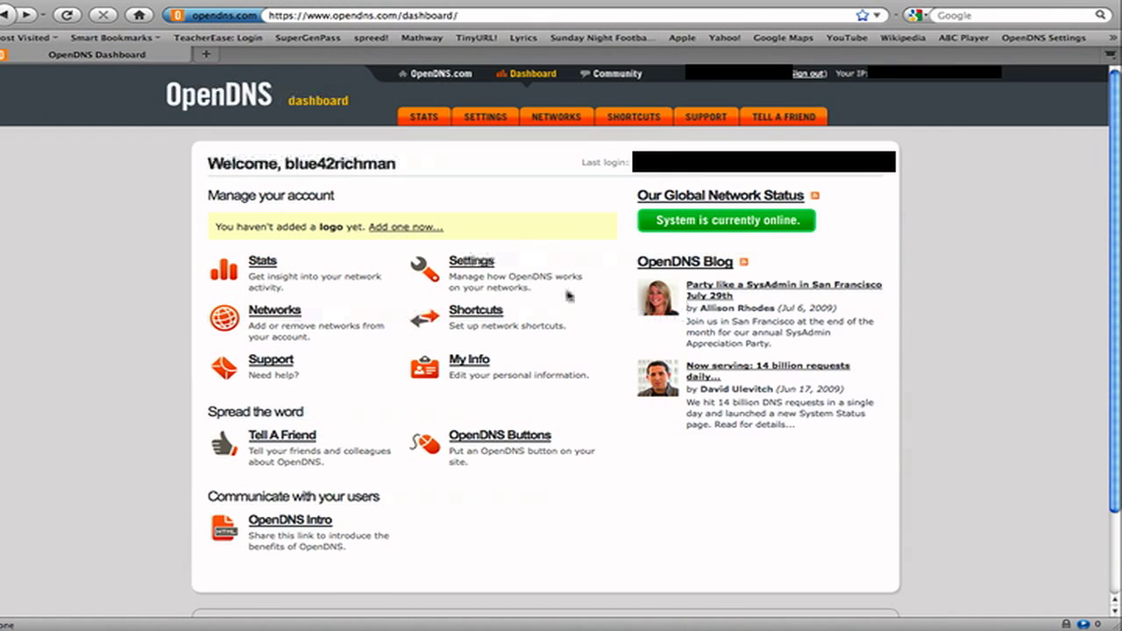
Open the network Settings to view Content Filtering, currently set to Moderate (14 categories)
left_click(480, 266)
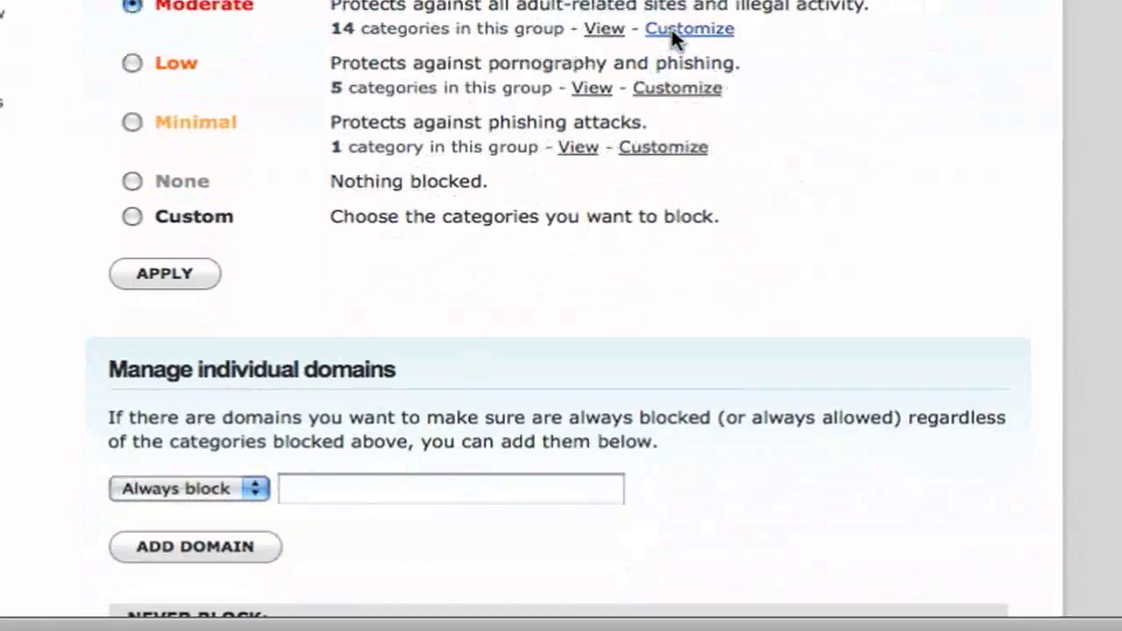
Switch filtering to Custom, untick and re-tick Adware, then scroll to Manage individual domains
left_click(706, 292)
scroll(674, 29, "down", 5)
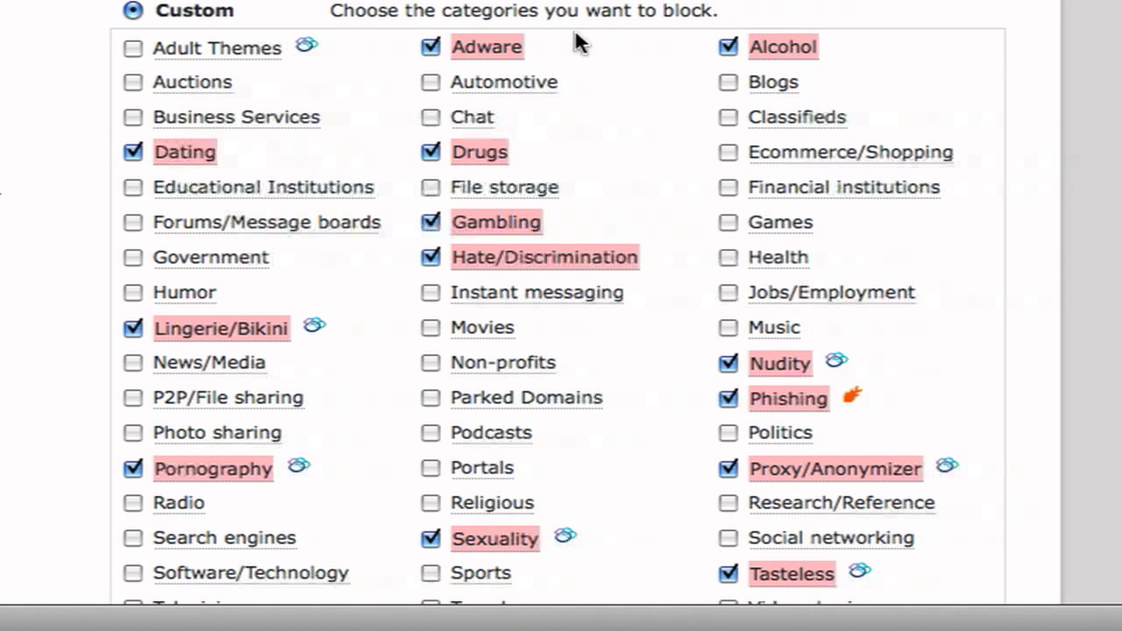
mouse_move(514, 43)
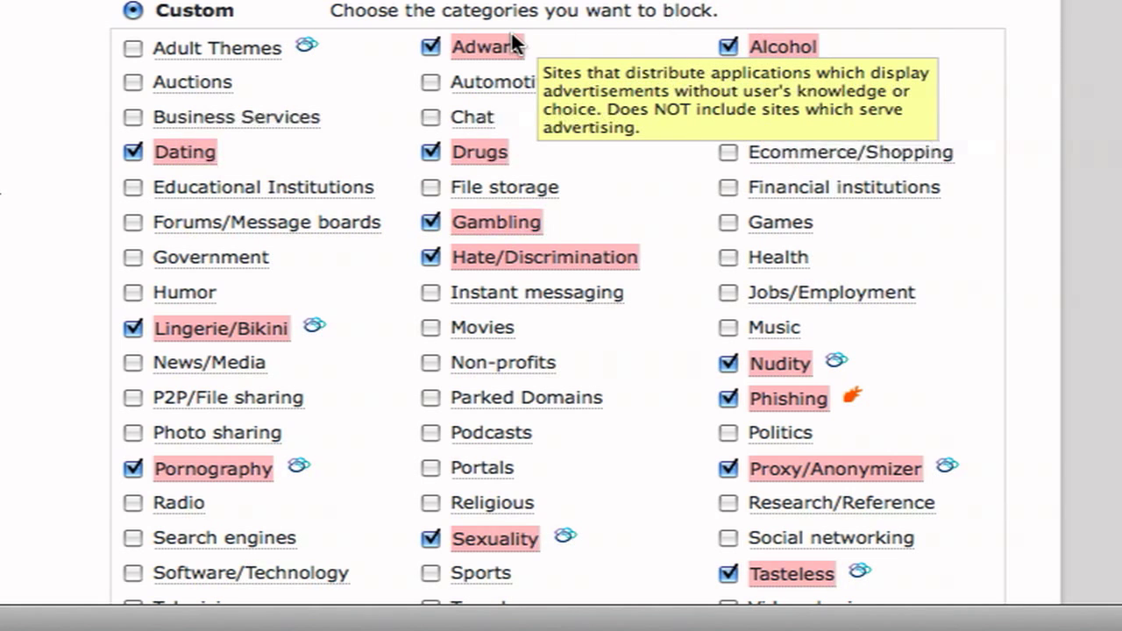
left_click(515, 44)
left_click(516, 44)
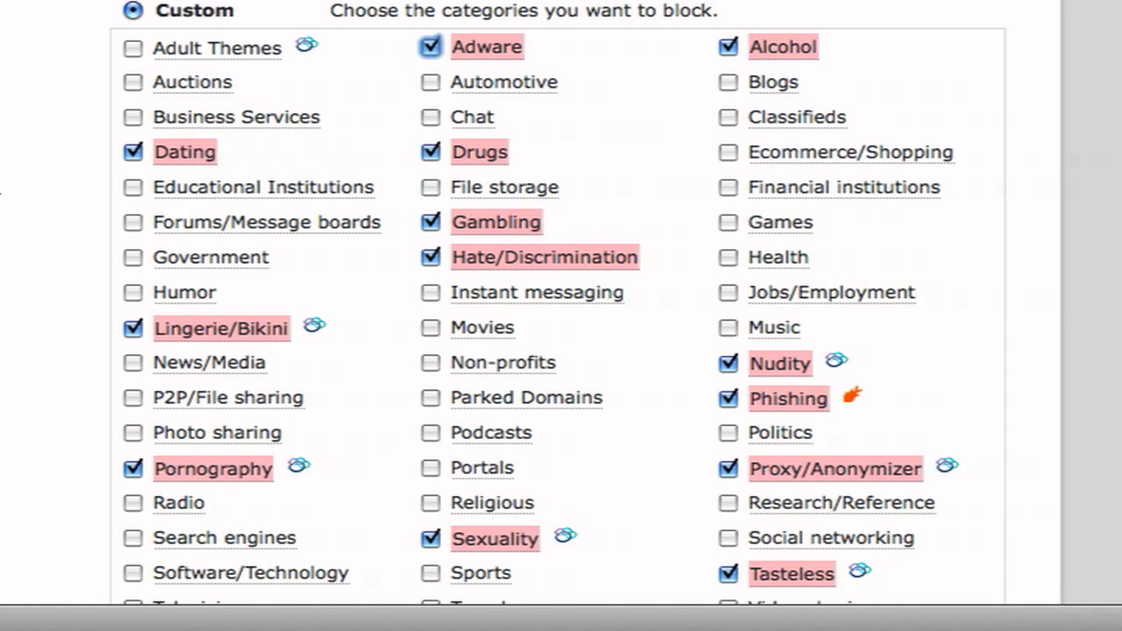
scroll(562, 307, "down", 5)
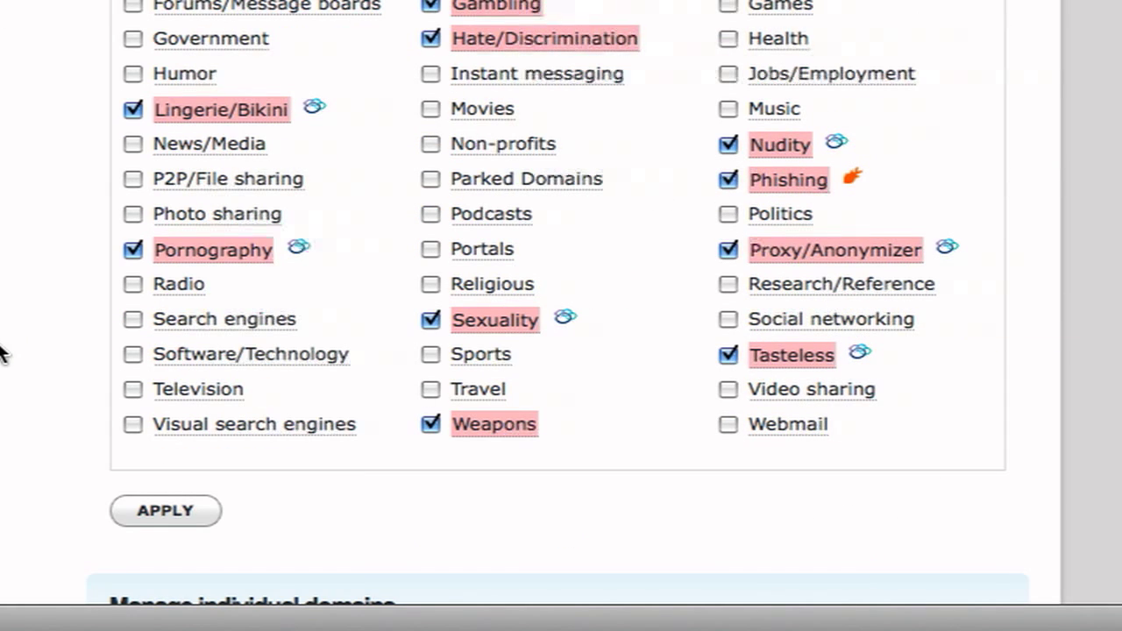
scroll(2, 355, "down", 1)
scroll(3, 360, "up", 8)
scroll(3, 360, "down", 14)
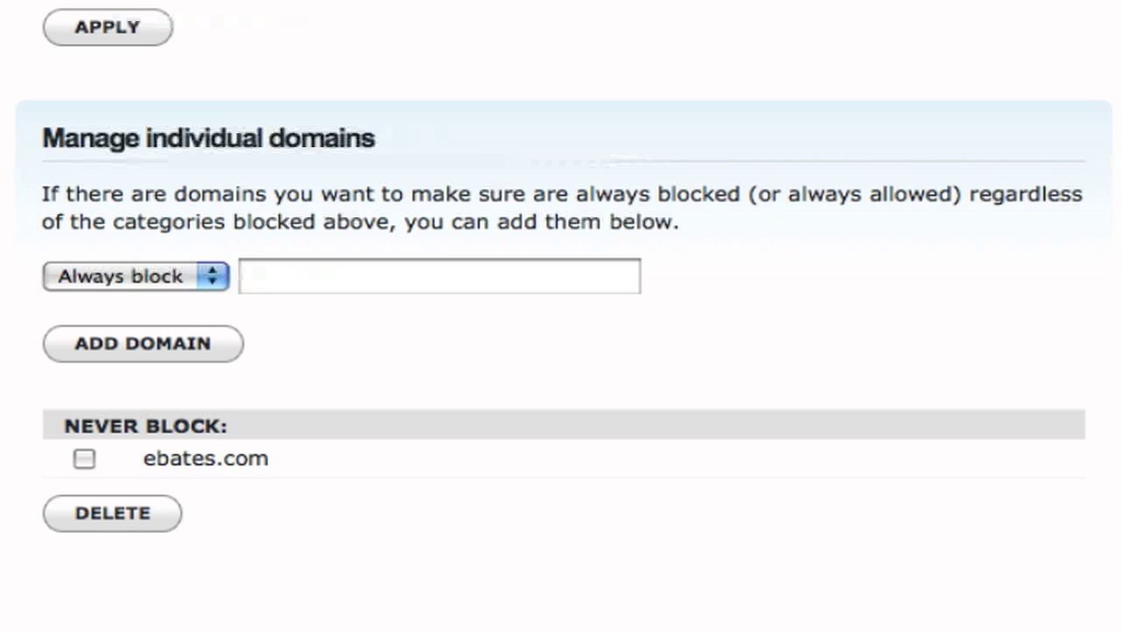
Enter and clear a test domain under Manage individual domains, then set the rule to Always block
left_click(183, 265)
left_click(145, 324)
left_click(295, 270)
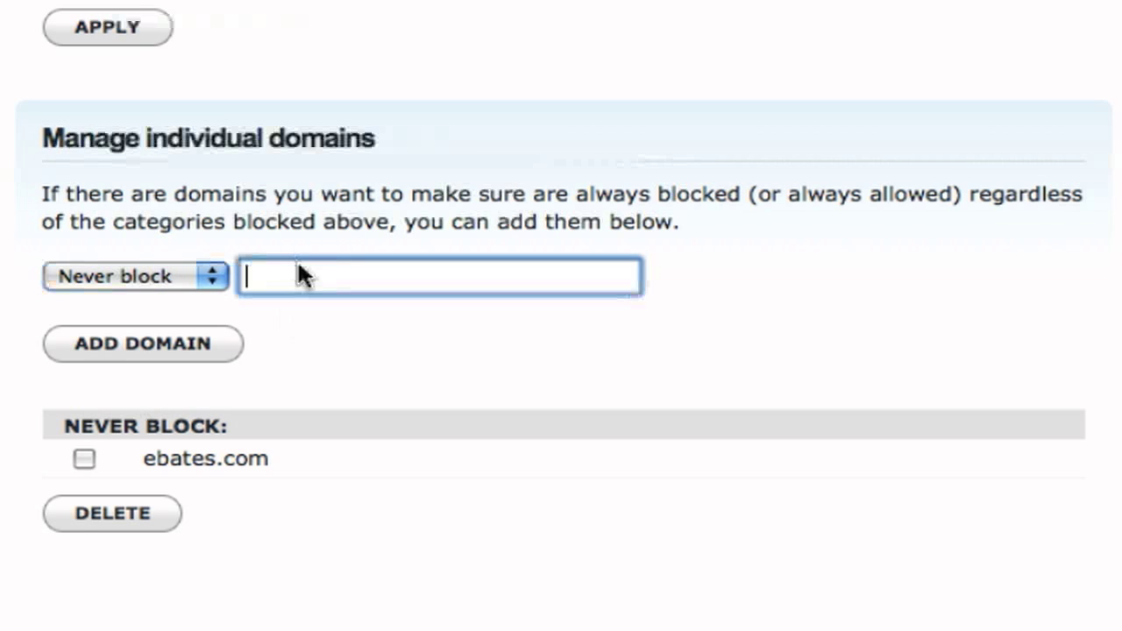
type("dfsfs")
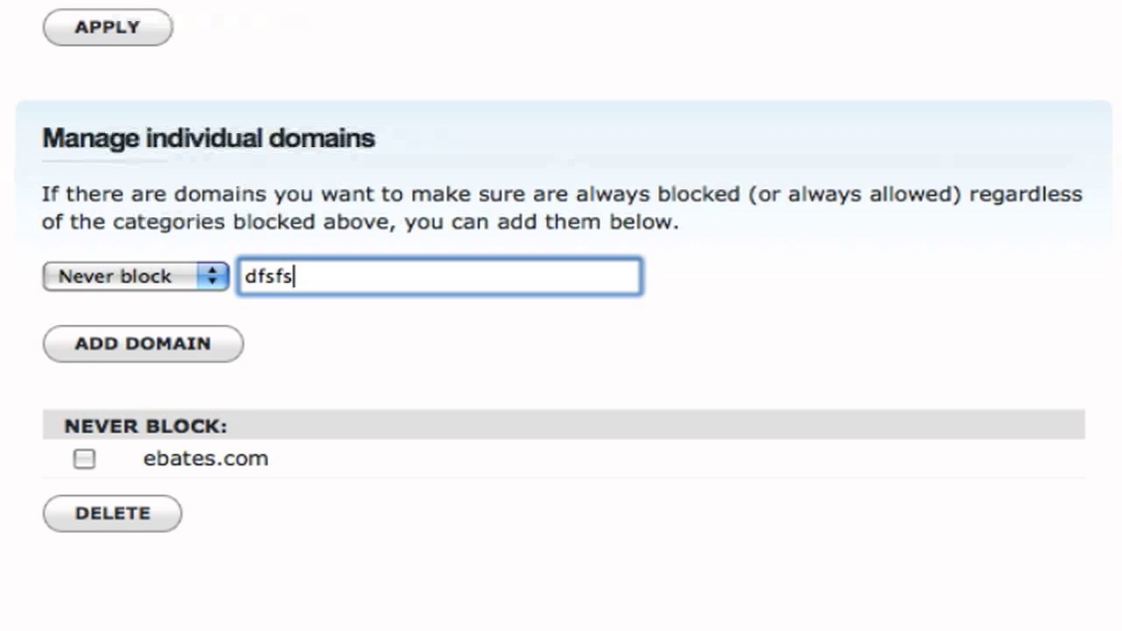
key("super+a")
key("BackSpace")
left_click(203, 268)
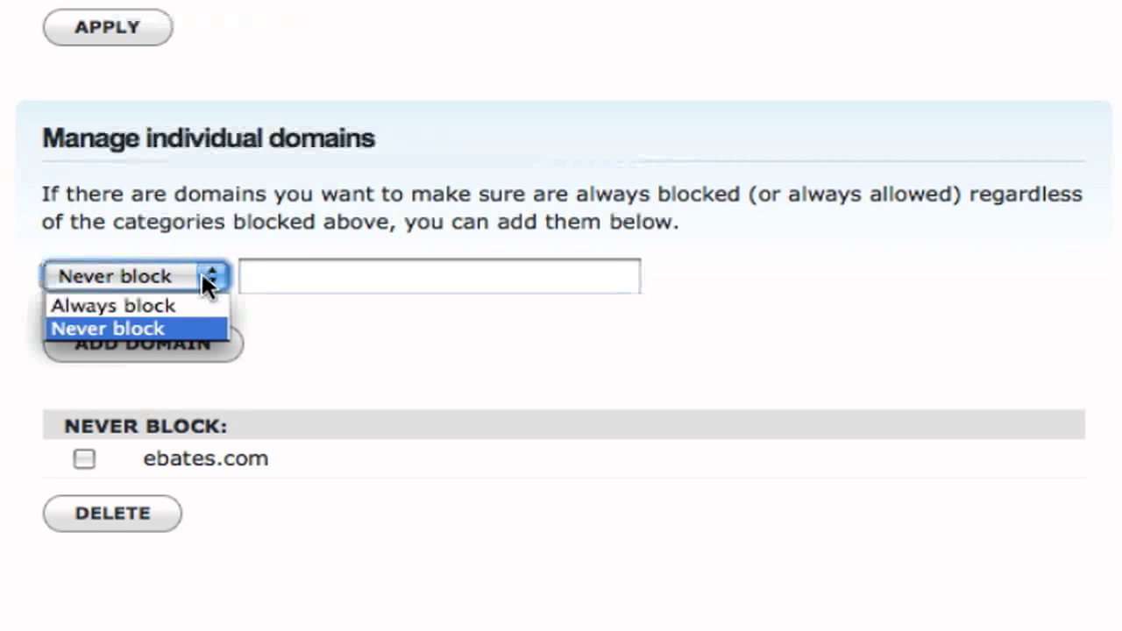
left_click(215, 302)
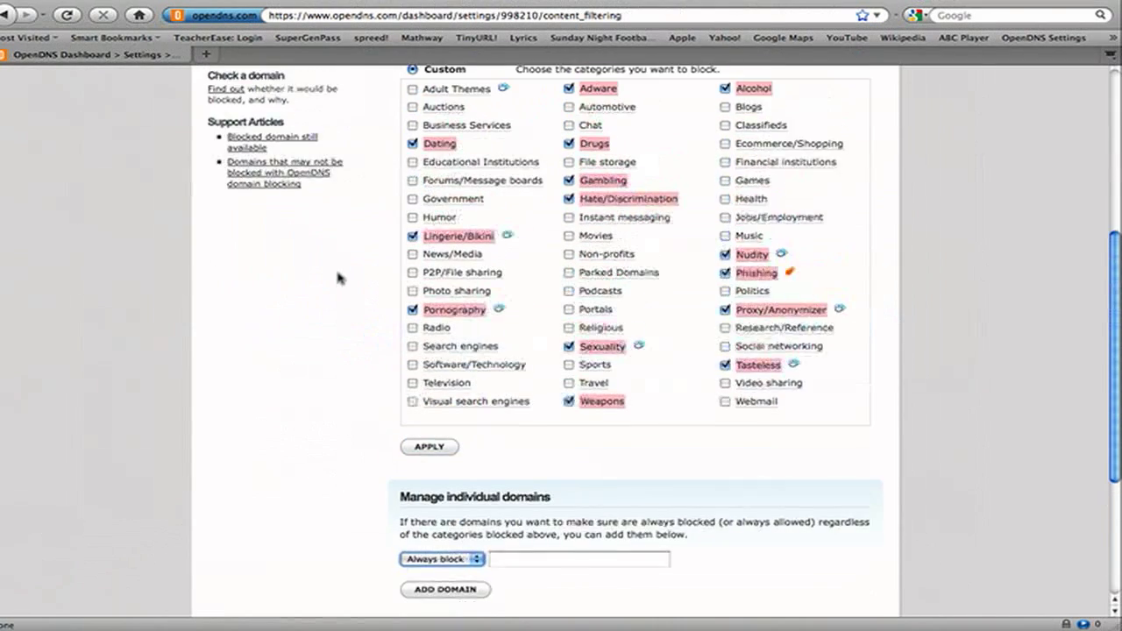
Browse the Customization settings page, then open Stats and Logs with collection left disabled
scroll(335, 266, "up", 5)
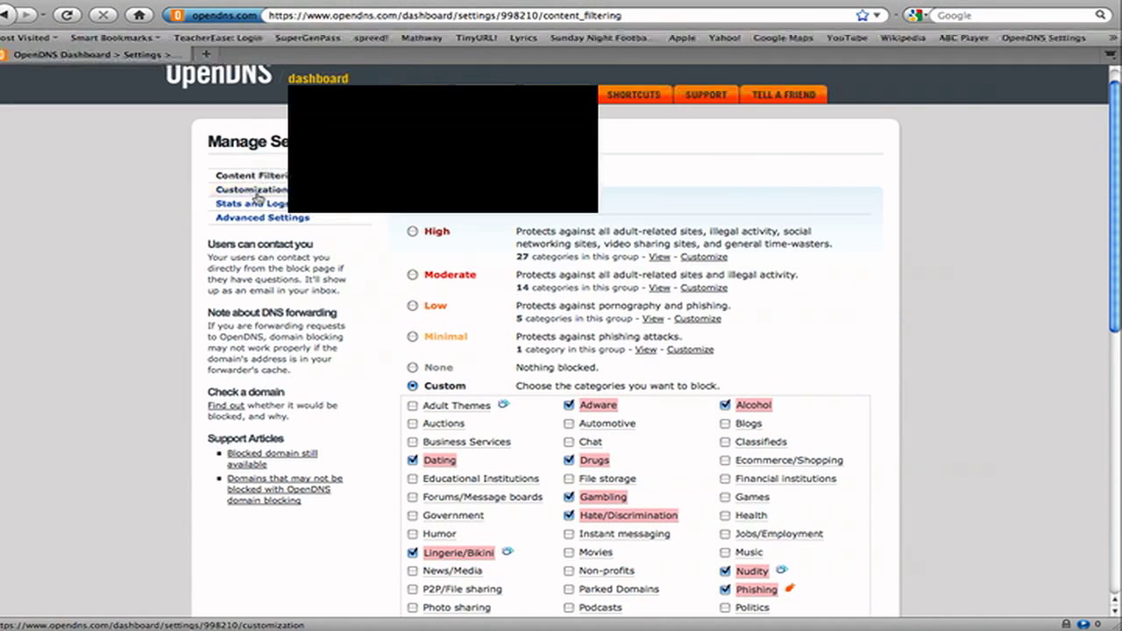
left_click(256, 191)
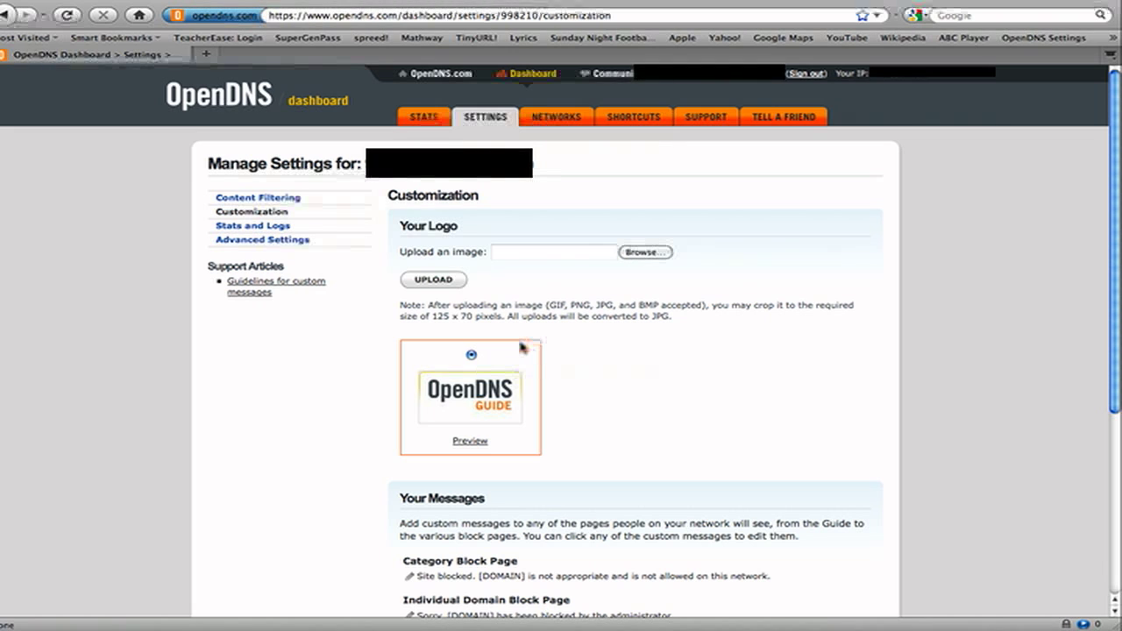
scroll(516, 363, "down", 3)
scroll(521, 347, "down", 2)
scroll(500, 403, "down", 2)
scroll(509, 394, "up", 7)
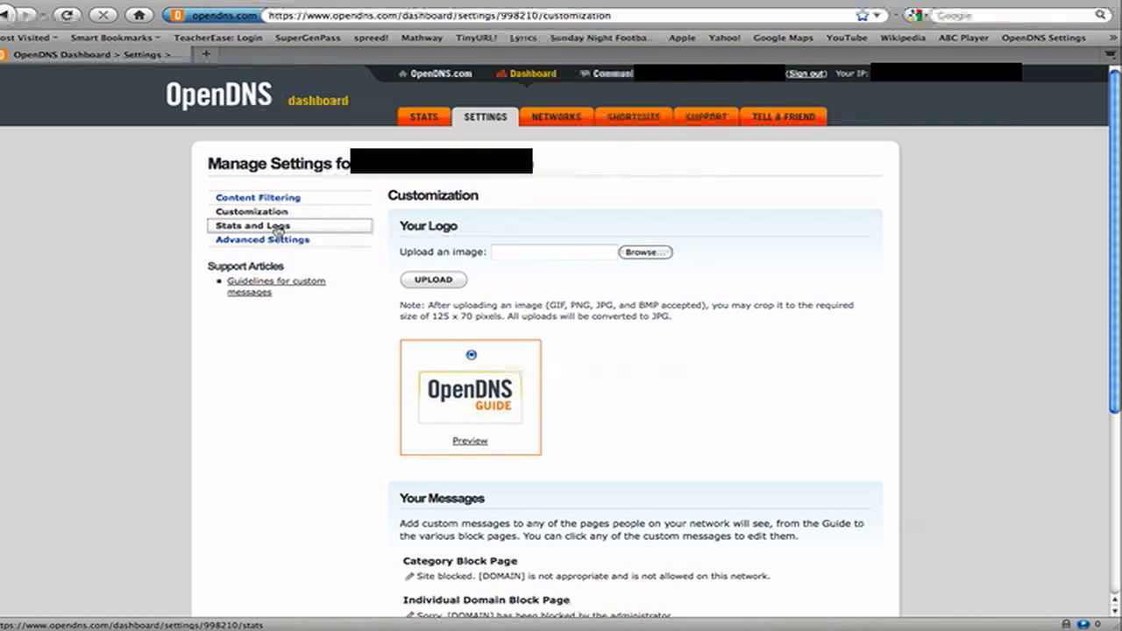
left_click(278, 229)
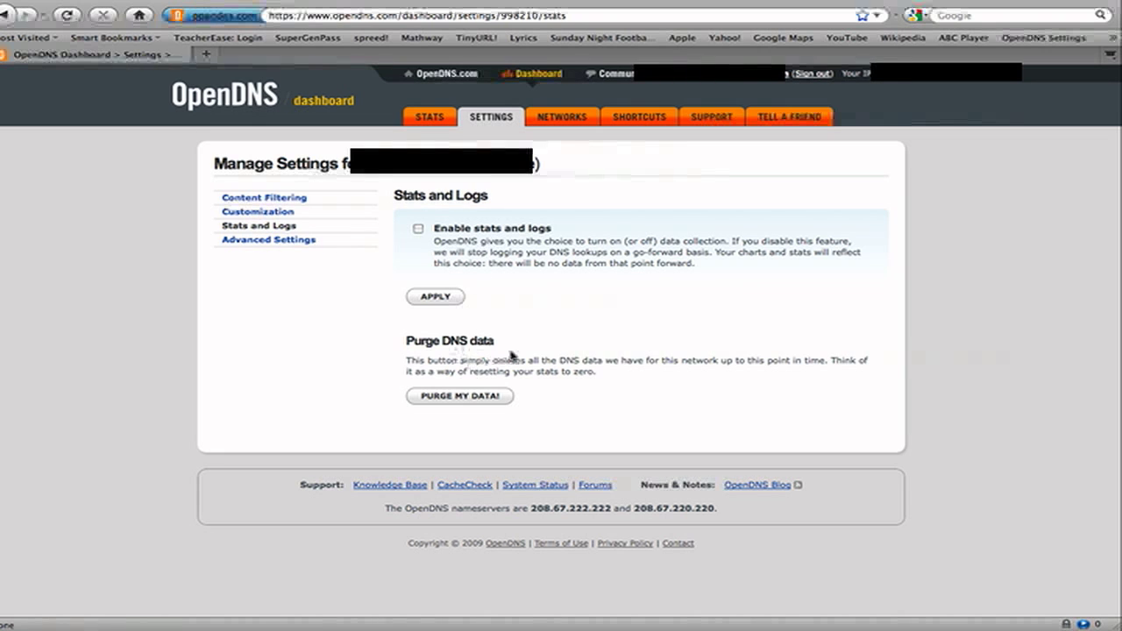
Open Advanced Settings and scroll through the SmartCache, dynamic IP update and typo-correction options
left_click(278, 240)
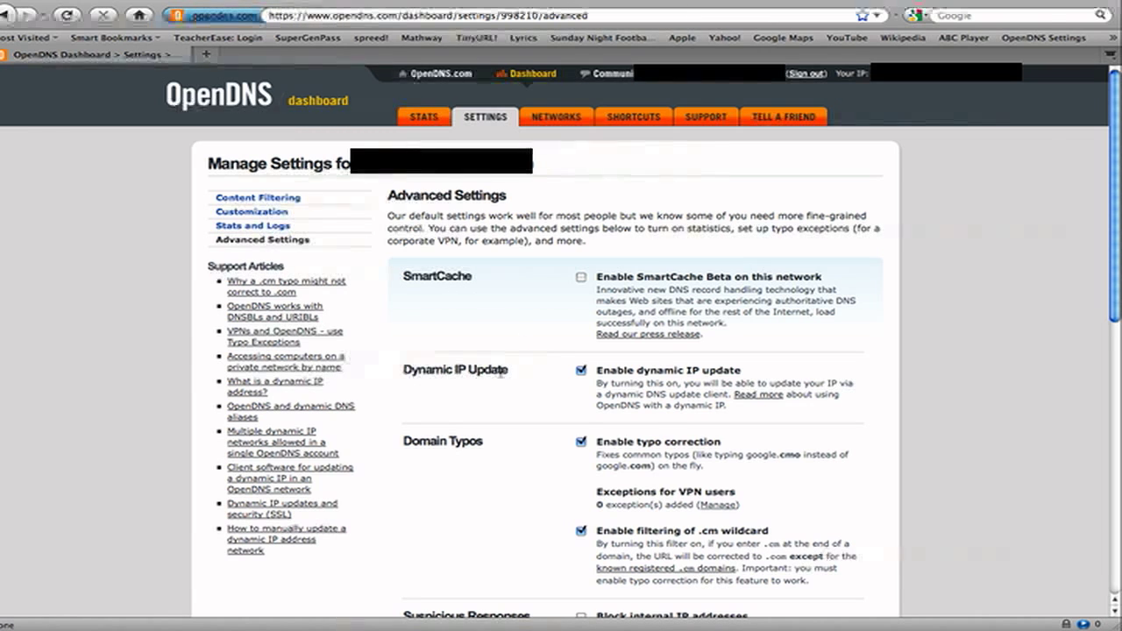
scroll(517, 359, "down", 1)
scroll(520, 357, "down", 1)
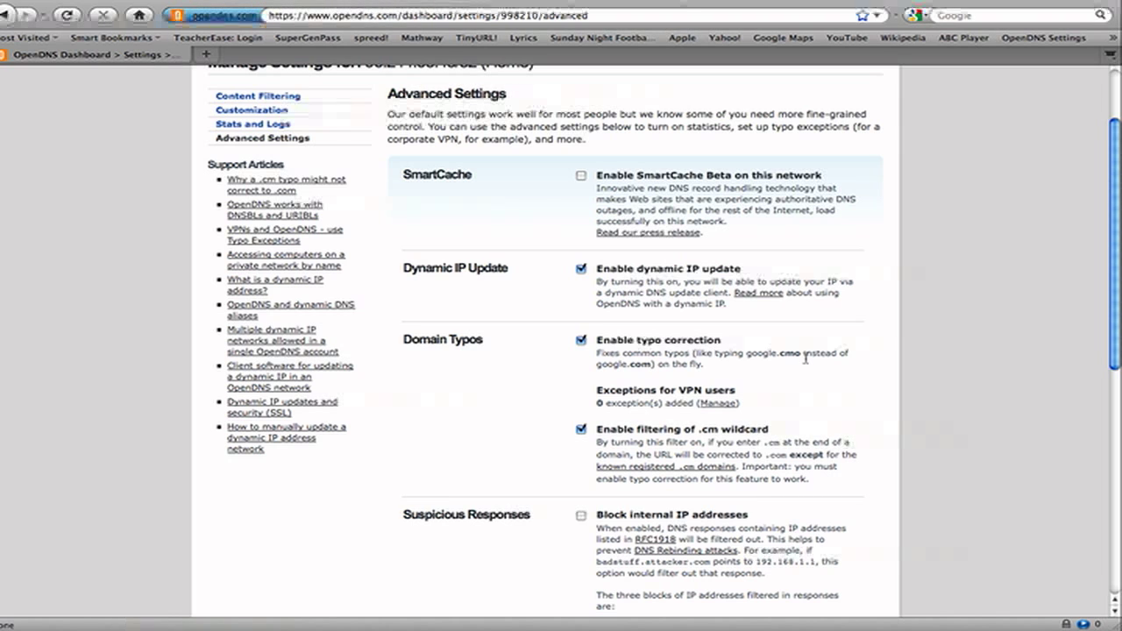
In a new tab, enter the misspelled google.cmo and confirm it reaches Google Search
key("super+t")
type("google.com/")
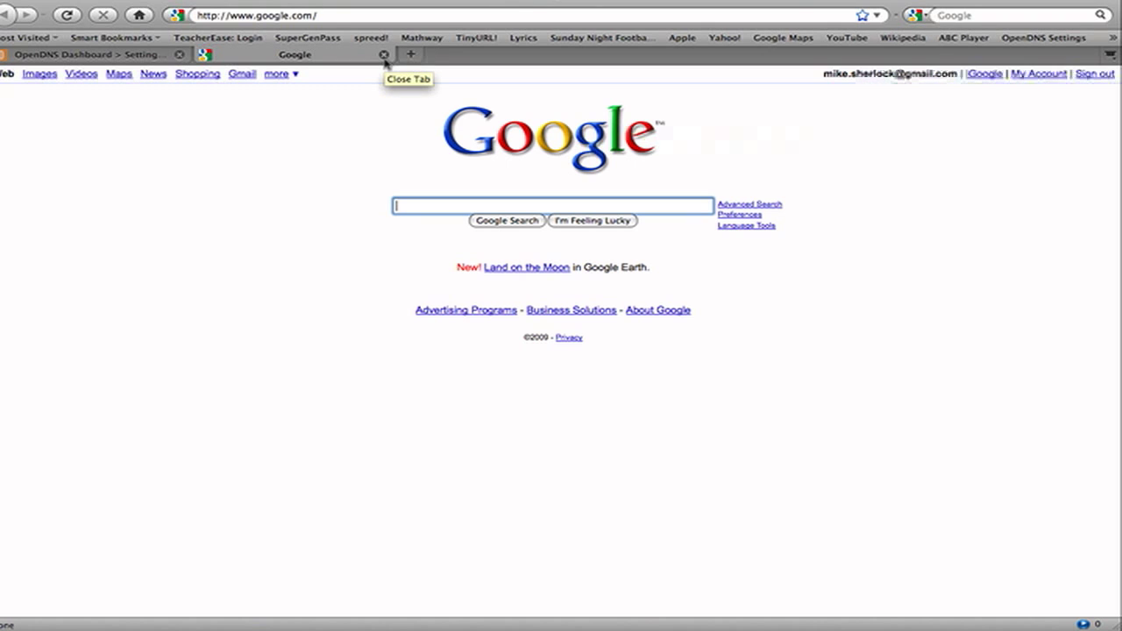
left_click(384, 55)
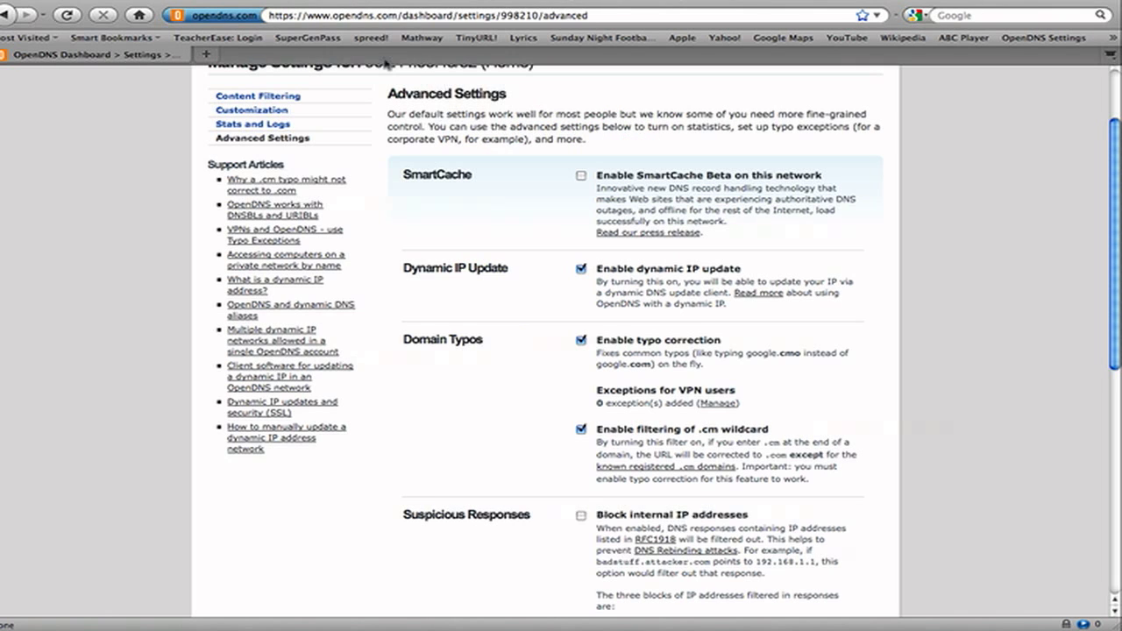
scroll(486, 217, "down", 2)
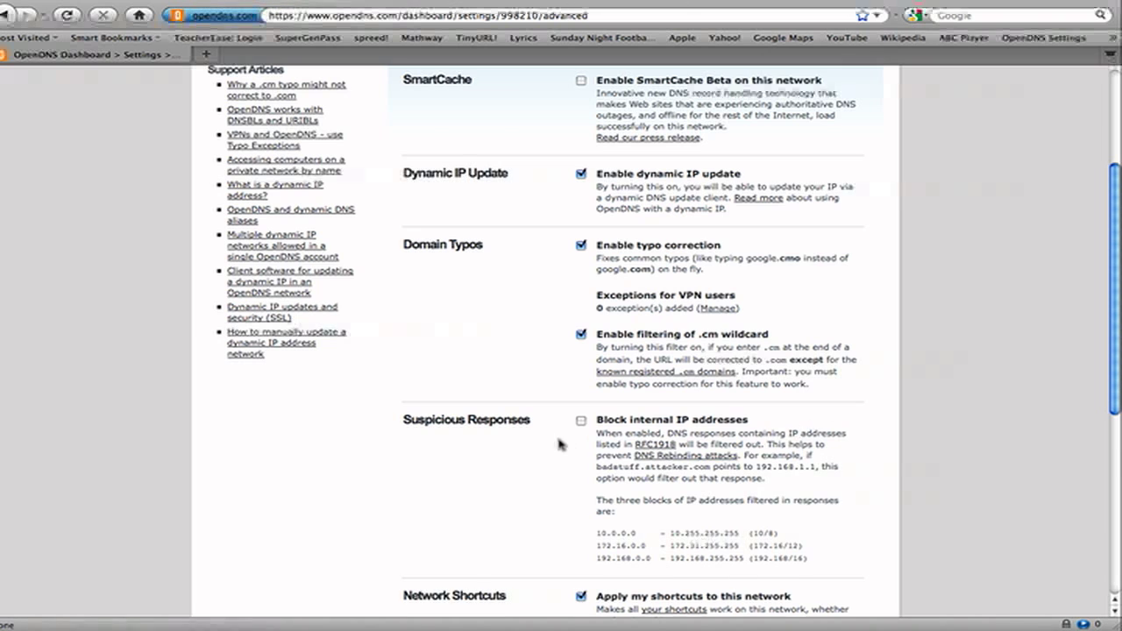
scroll(558, 444, "down", 3)
scroll(558, 430, "down", 4)
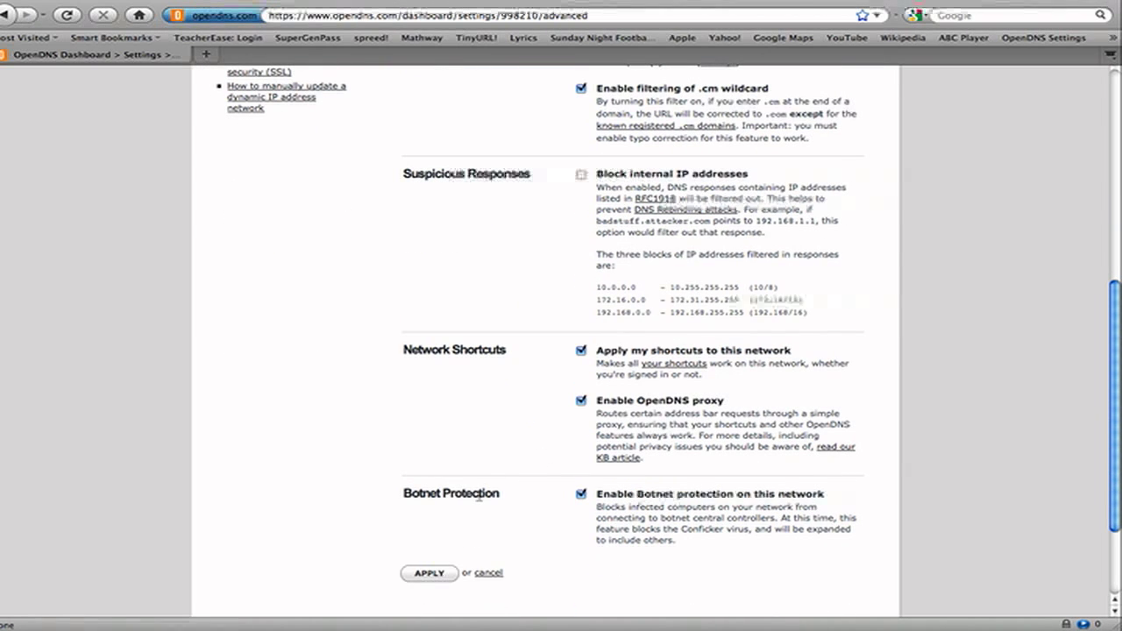
scroll(468, 475, "up", 2)
scroll(468, 474, "up", 3)
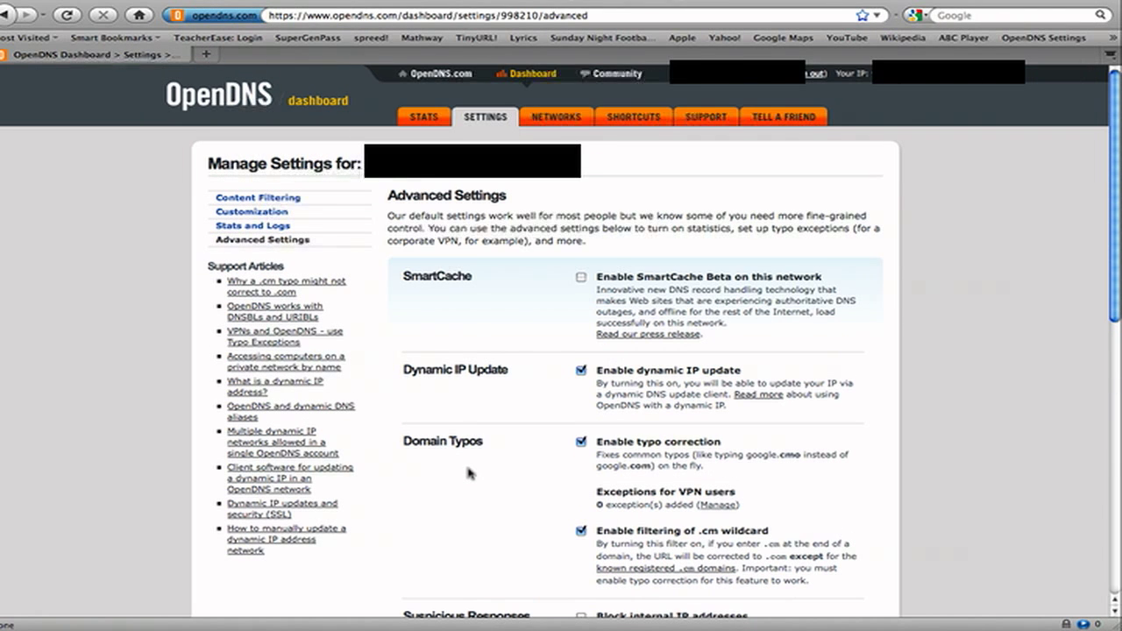
Go from the dashboard to the OpenDNS home page, view Use OpenDNS Step 1 of 3, then return home
left_click(237, 102)
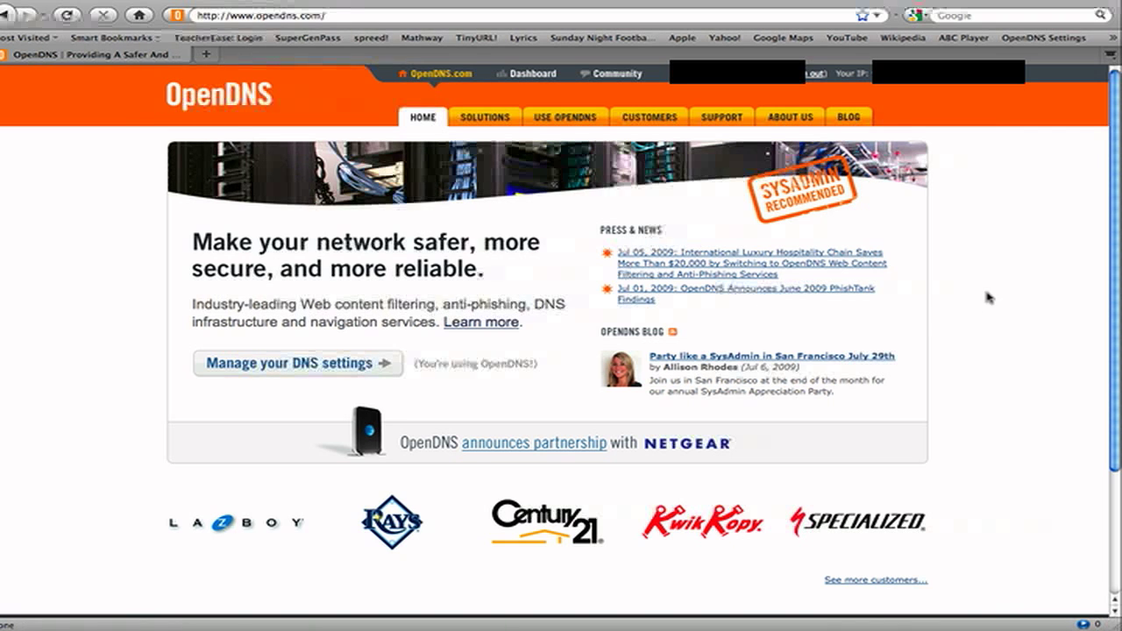
left_click(556, 118)
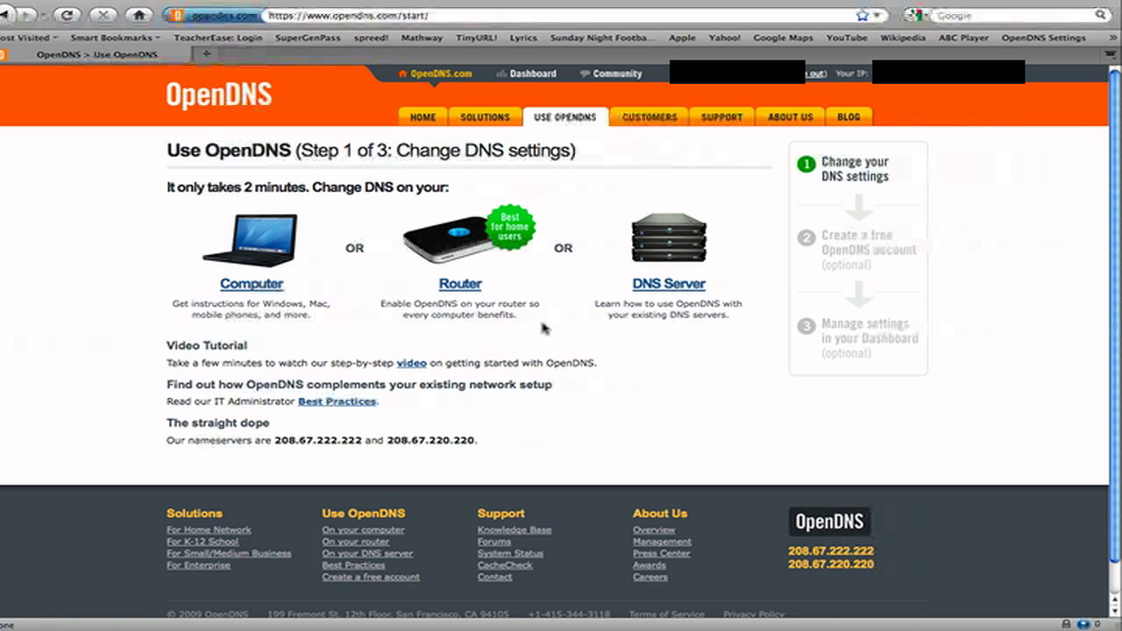
left_click(261, 80)
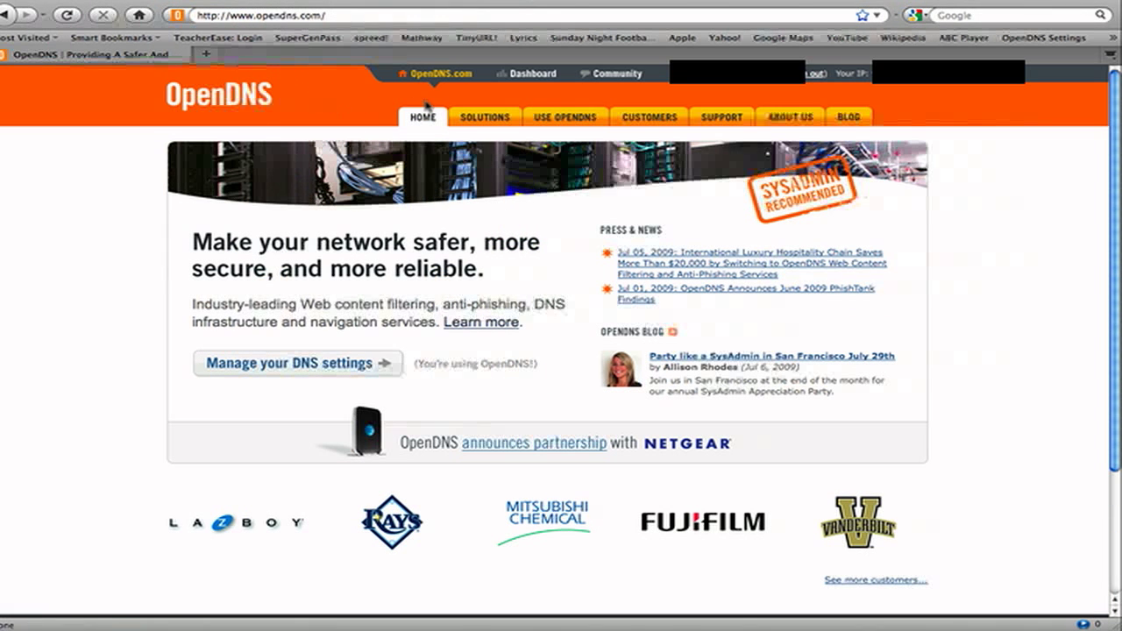